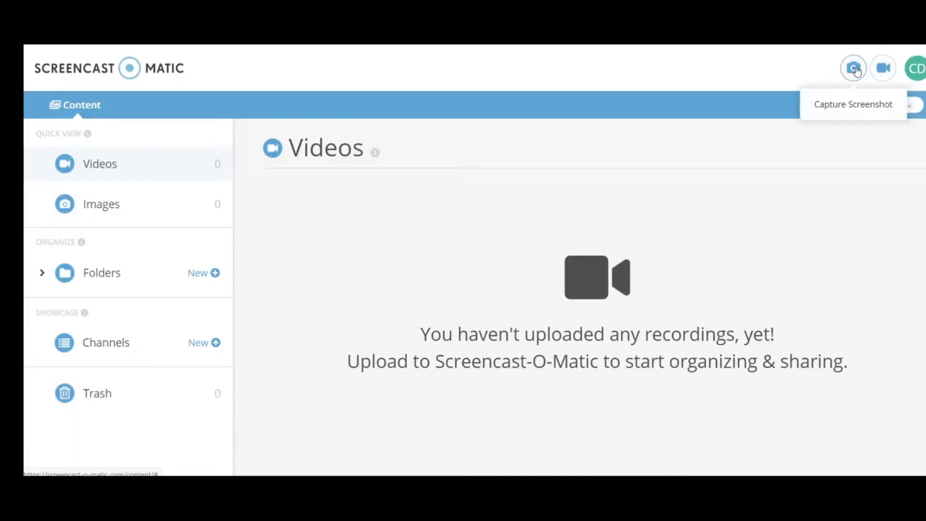
# Try to capture a screenshot of the area covering the Videos page's navigation sidebar.
pyautogui.click(855, 69)
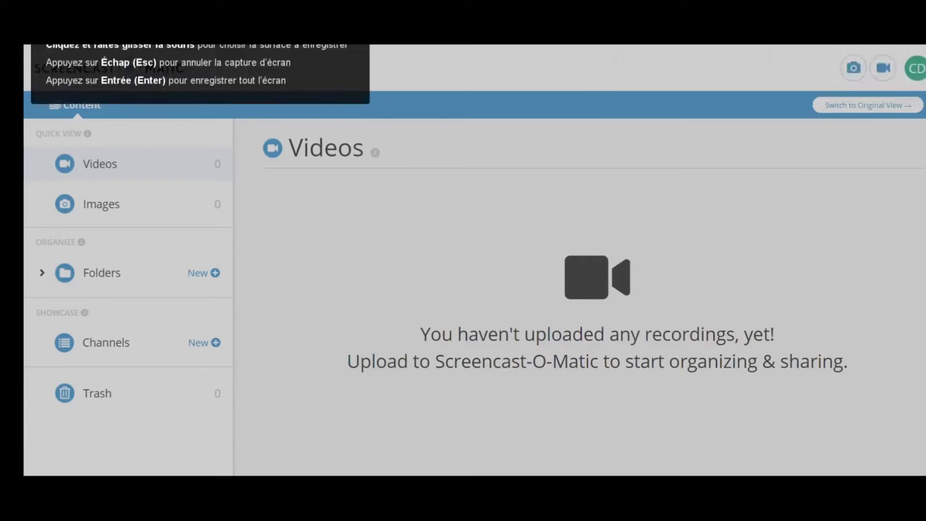
pyautogui.moveTo(24, 45); pyautogui.dragTo(241, 474)
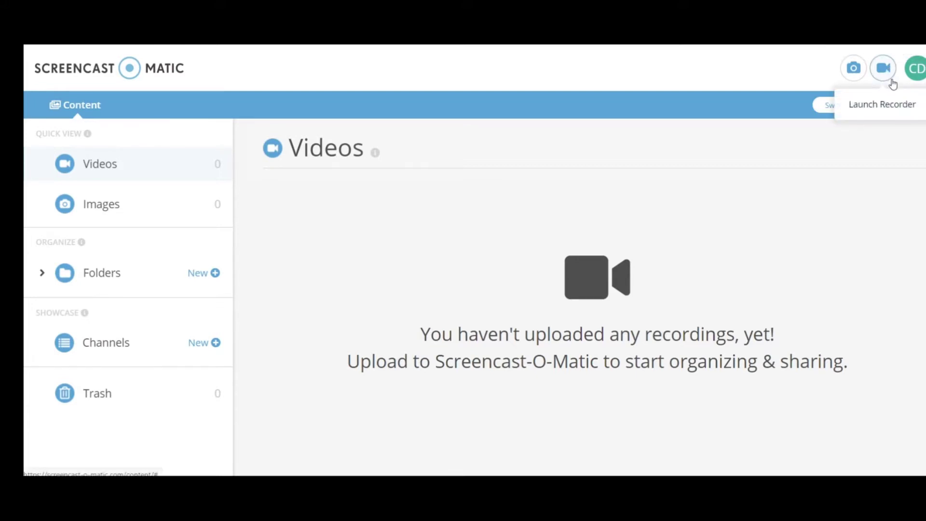
# Launch the recorder, set it to capture both the screen and the webcam, and accept the webcam's default options.
pyautogui.click(884, 68)
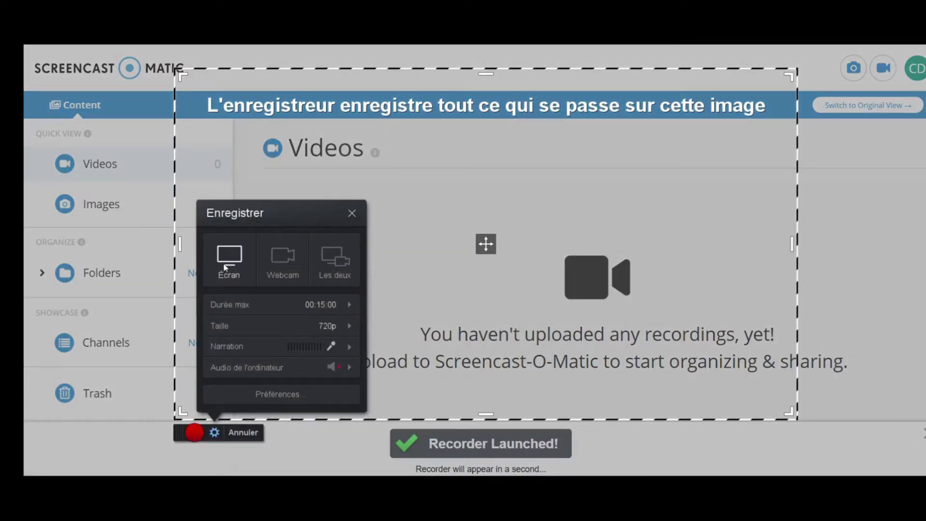
pyautogui.click(288, 270)
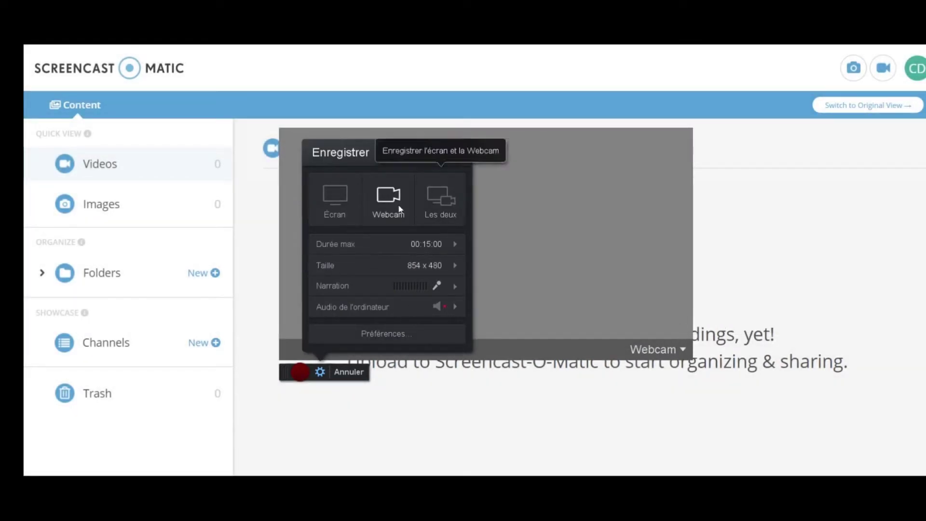
pyautogui.click(440, 201)
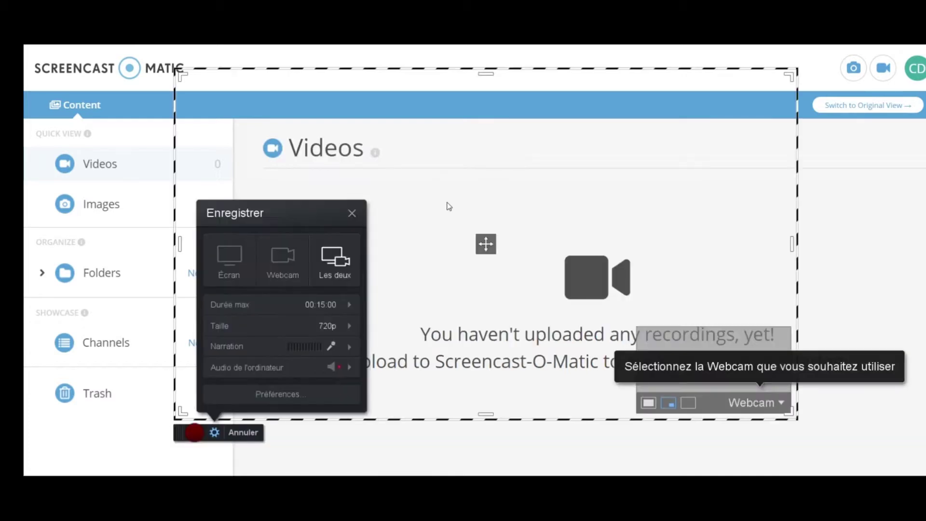
pyautogui.click(774, 405)
pyautogui.click(764, 375)
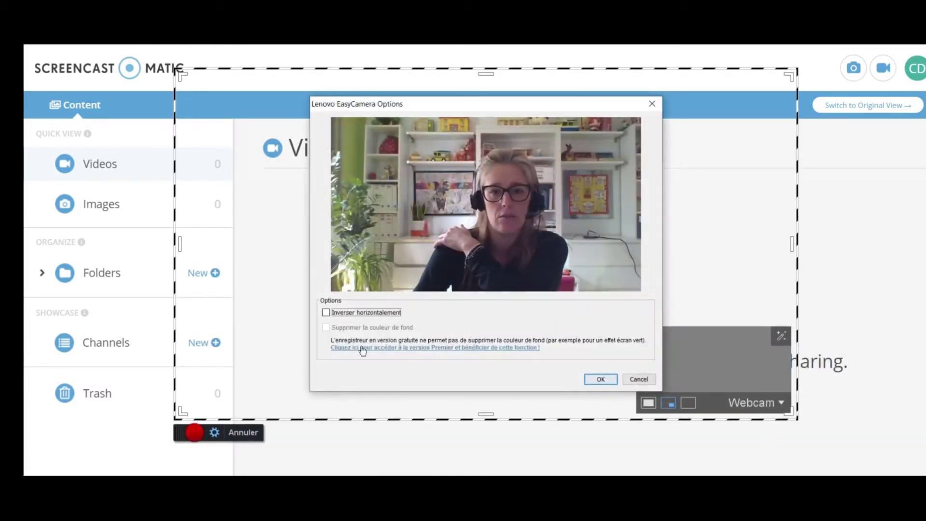
pyautogui.click(601, 380)
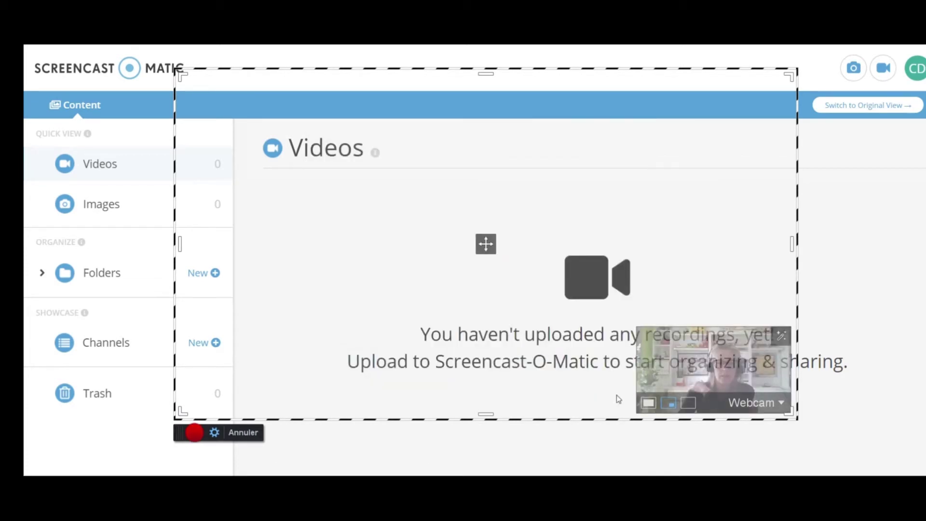
# Set the recording size to Plein écran (1080p) and check the computer audio option.
pyautogui.click(214, 433)
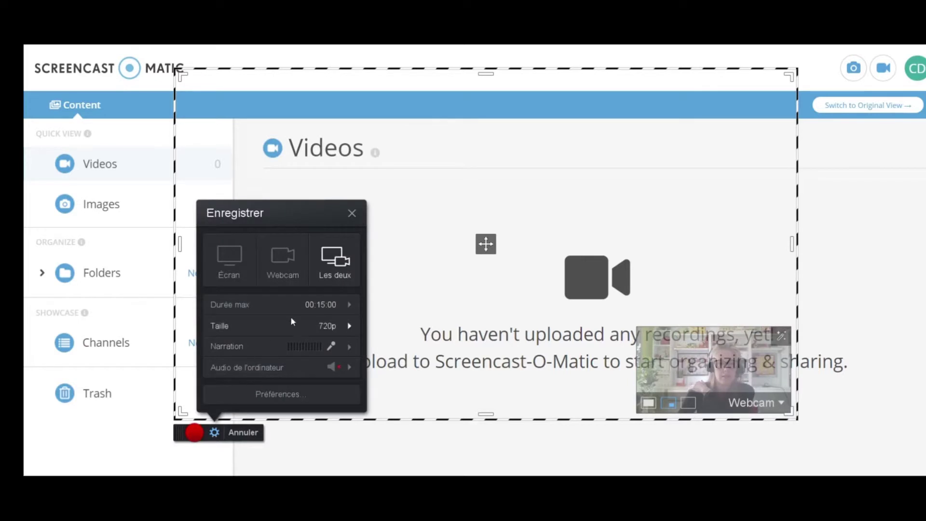
pyautogui.click(350, 325)
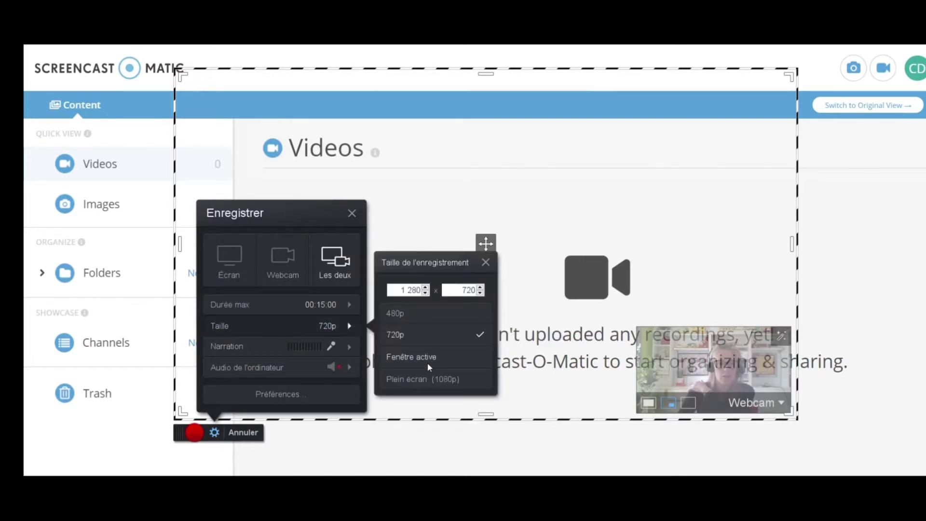
pyautogui.click(425, 379)
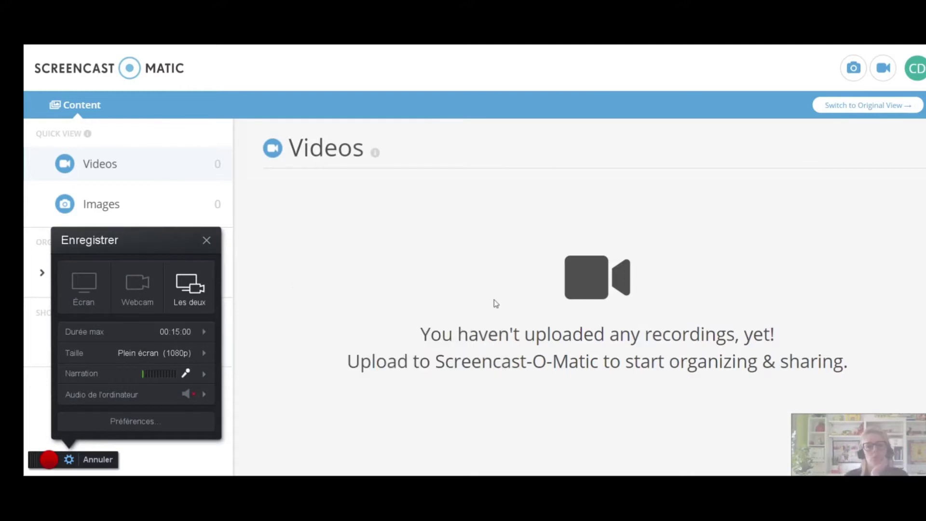
pyautogui.click(200, 395)
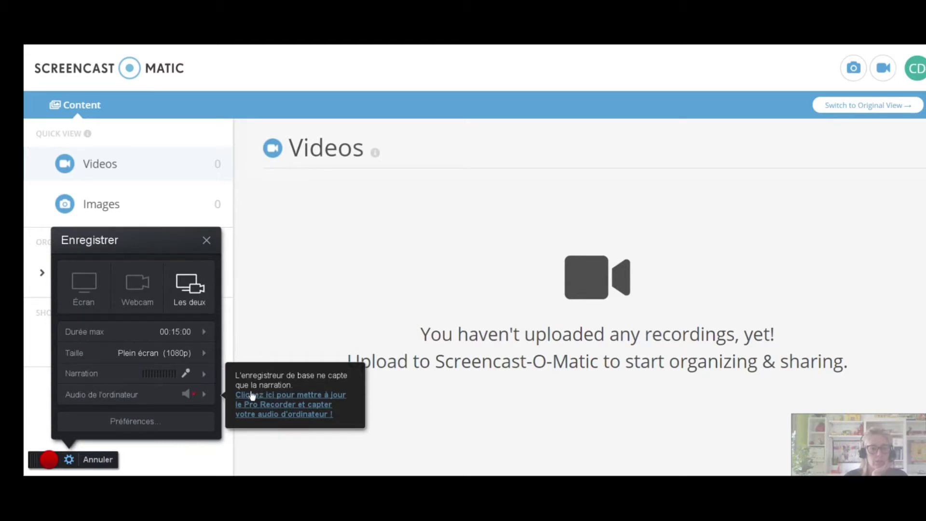
# Record the screen while showing both pages of product video strategy canvas.pdf, and complete the recording.
pyautogui.click(48, 460)
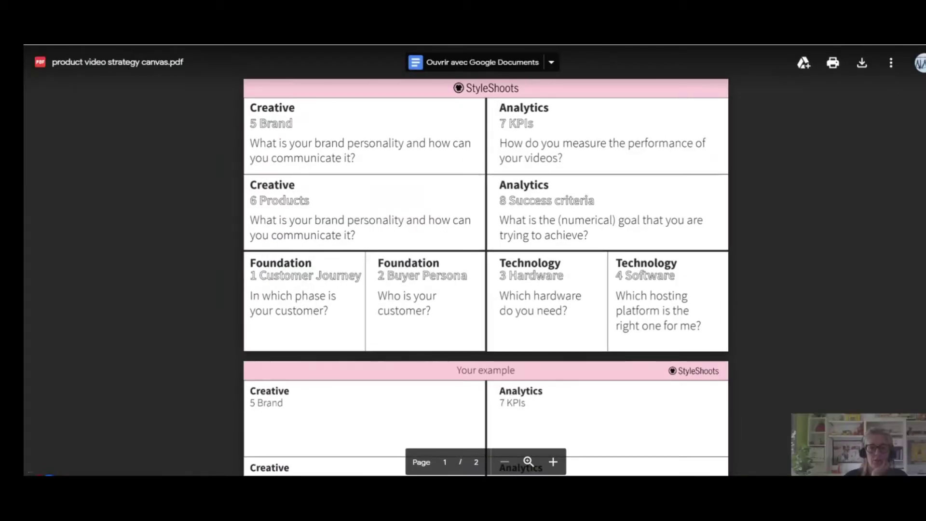
pyautogui.scroll(-4, 563, 359)
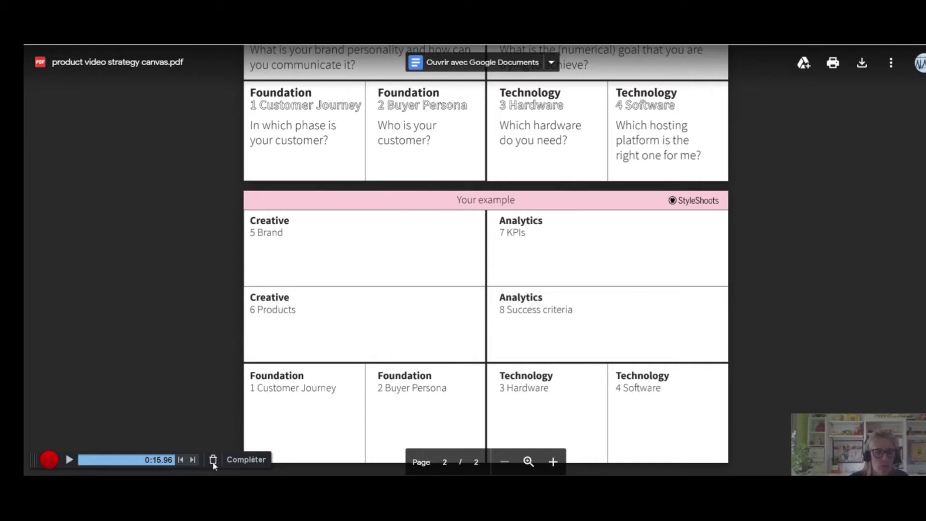
pyautogui.click(240, 464)
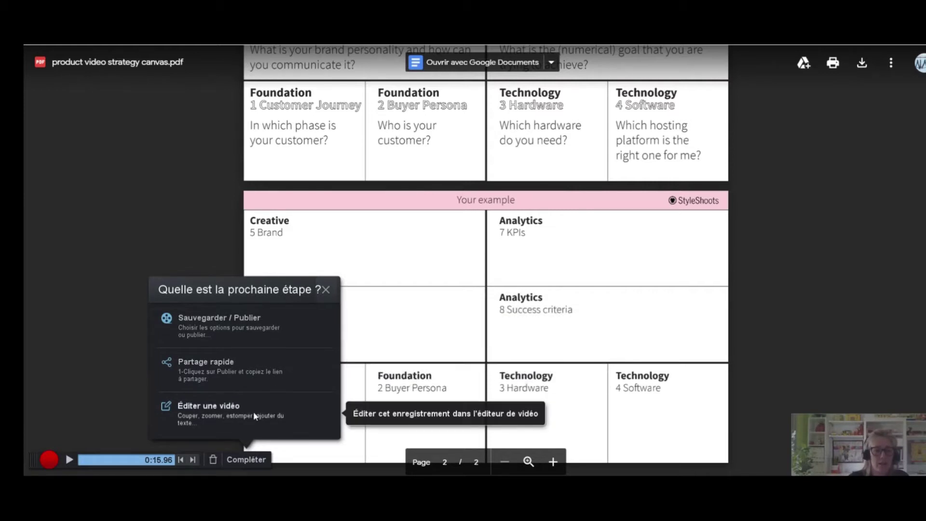
# Open the save and publish options for the finished recording and choose to upload it to YouTube.
pyautogui.click(260, 328)
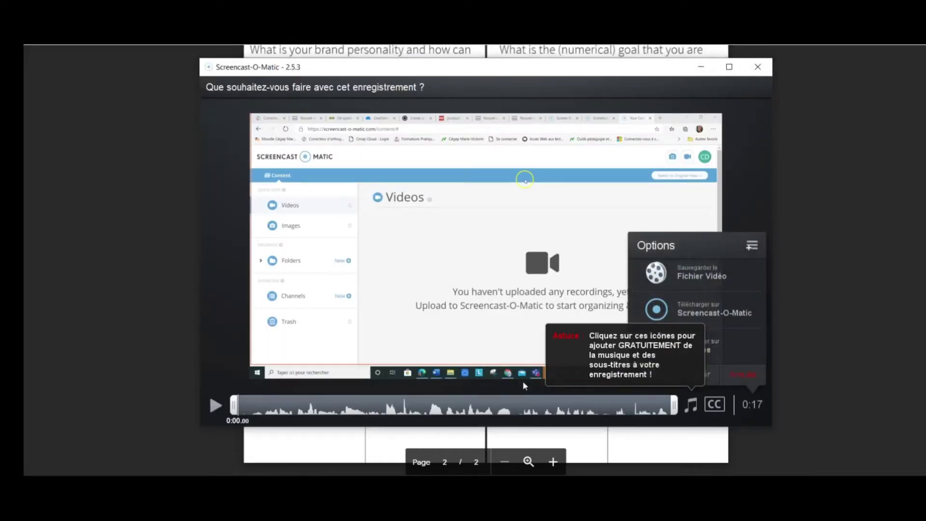
pyautogui.click(690, 386)
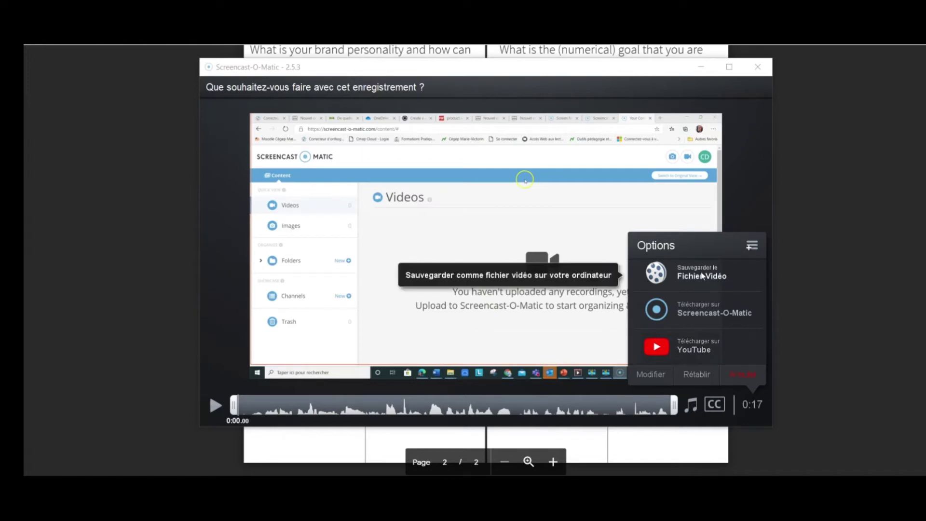
pyautogui.click(706, 346)
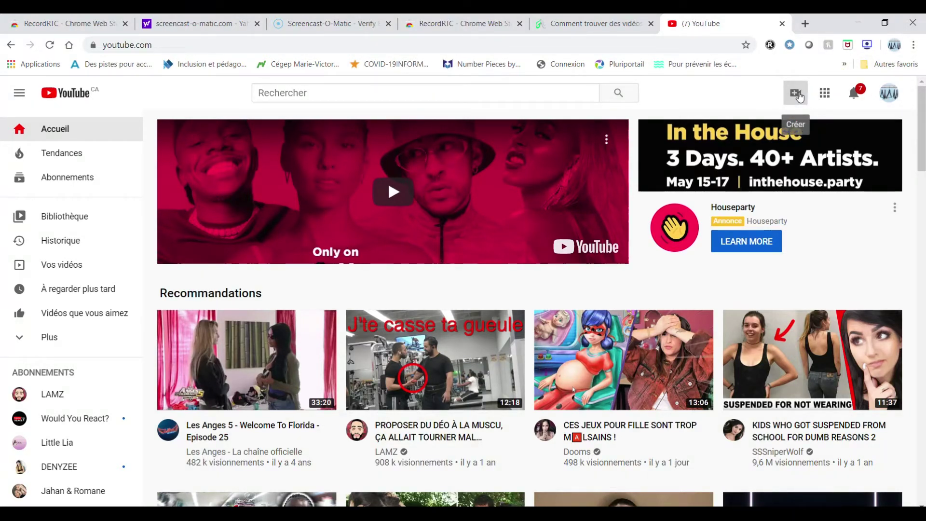
# Switch to YouTube, open the account's channel and show the list of its own videos.
pyautogui.click(797, 94)
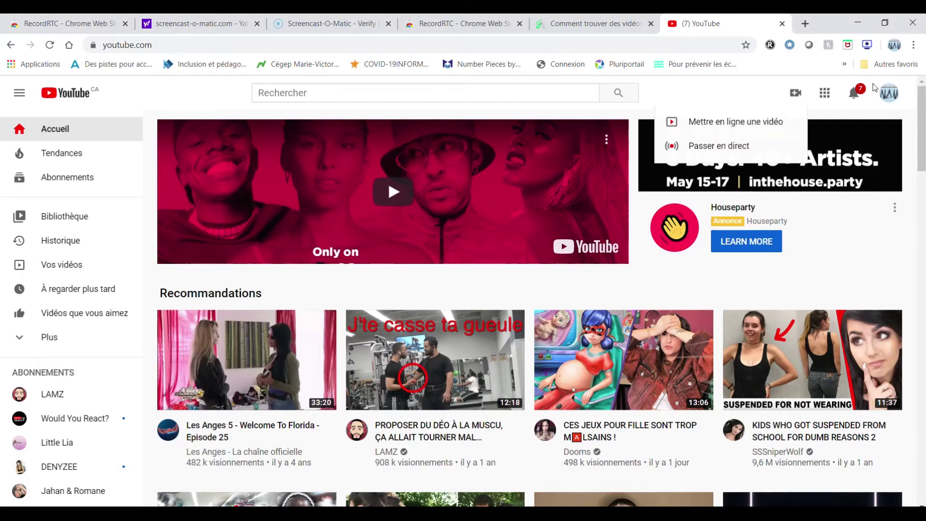
pyautogui.click(890, 94)
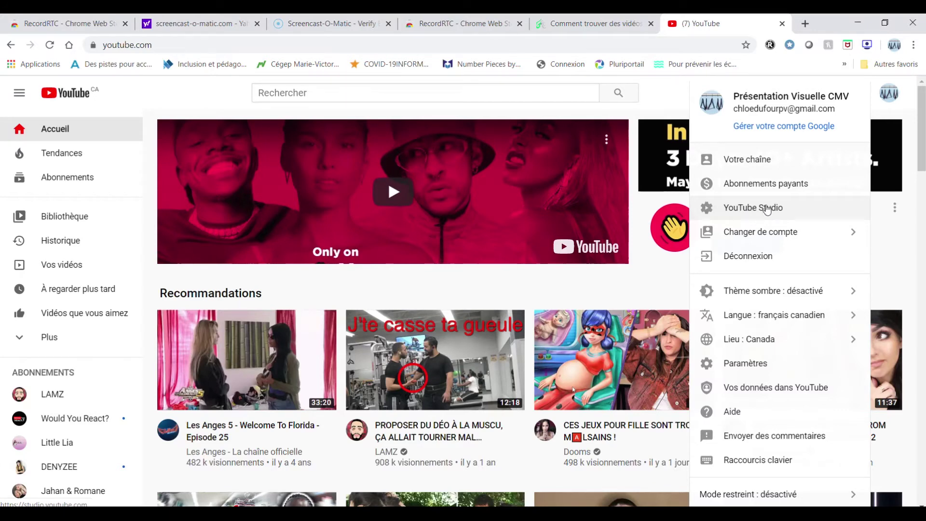
pyautogui.click(761, 160)
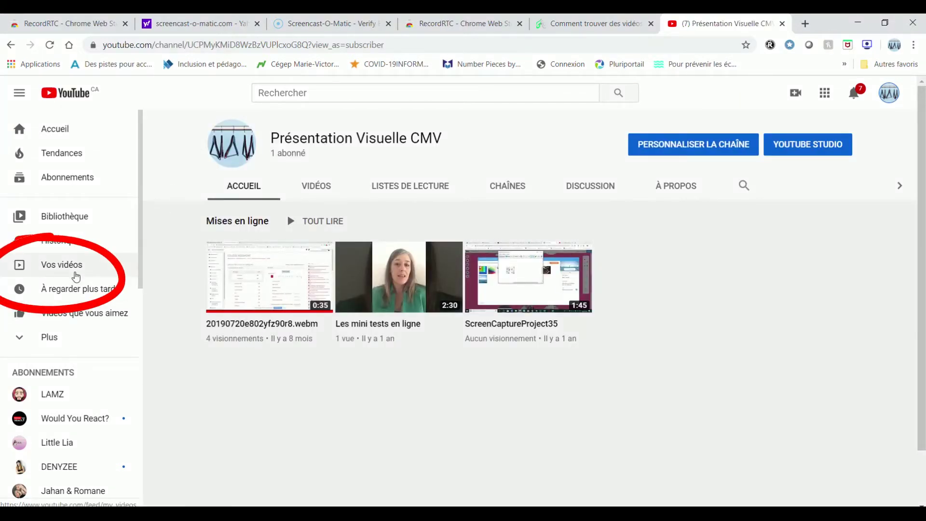
pyautogui.click(75, 271)
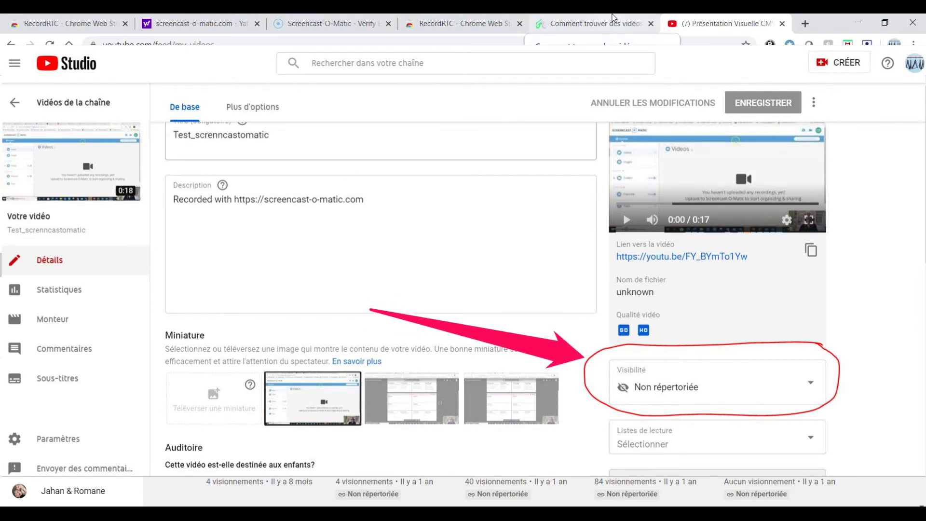
pyautogui.click(613, 20)
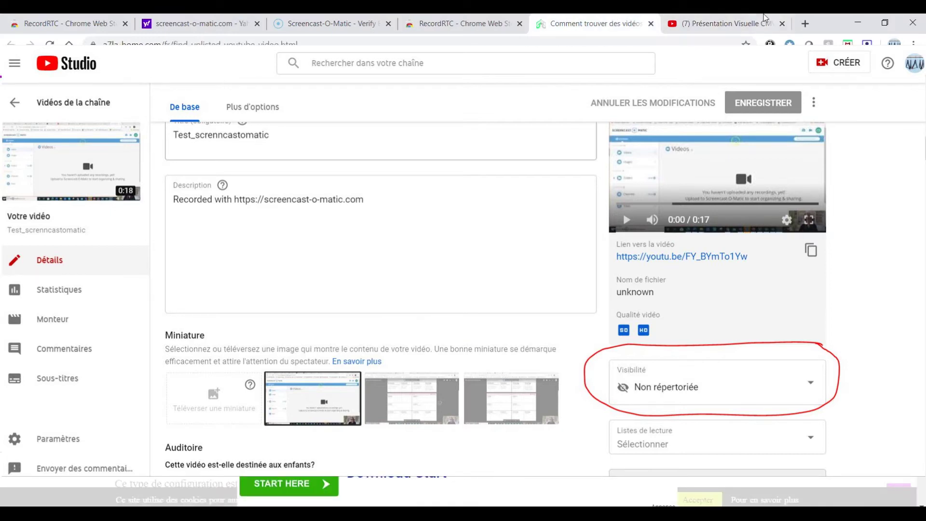
pyautogui.click(735, 20)
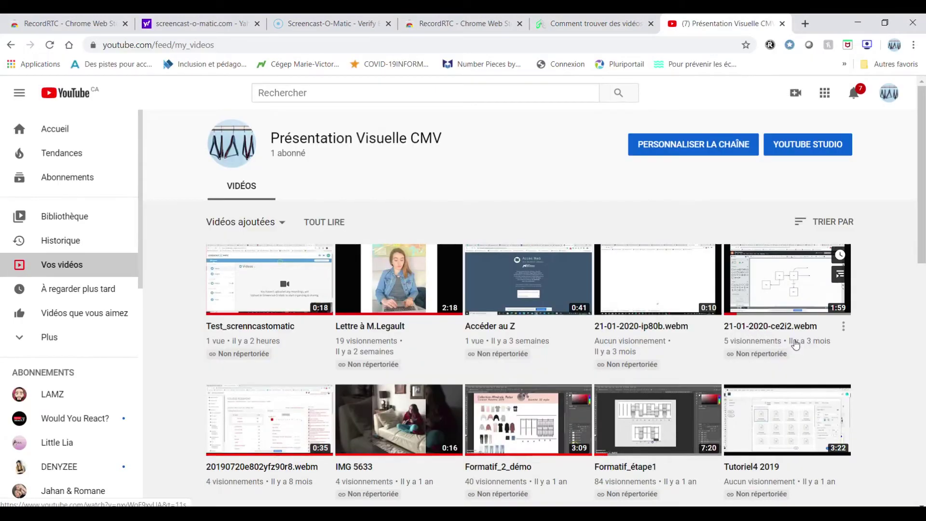
# Upload the video file Activer_forum_Moodle_VF from the Finaux folder to the YouTube channel.
pyautogui.click(796, 92)
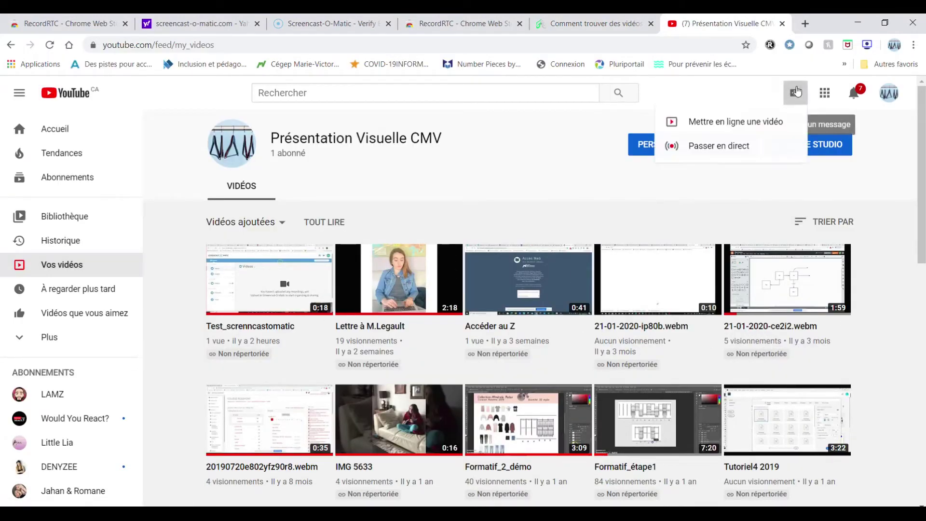
pyautogui.click(746, 126)
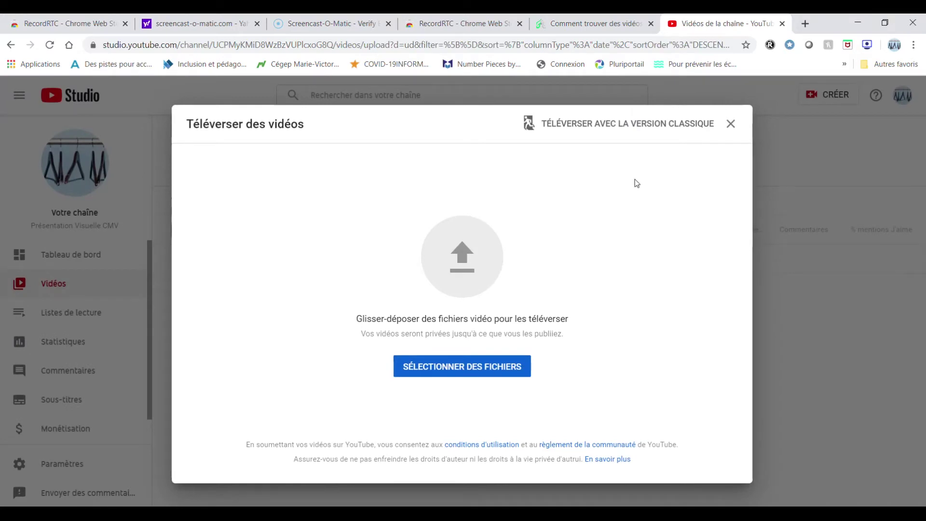
pyautogui.click(475, 369)
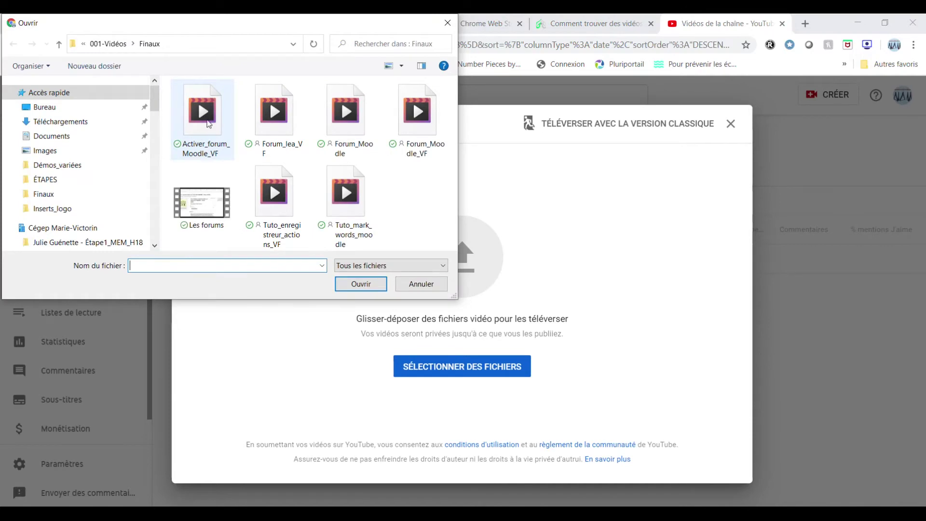
pyautogui.click(208, 121)
pyautogui.click(376, 286)
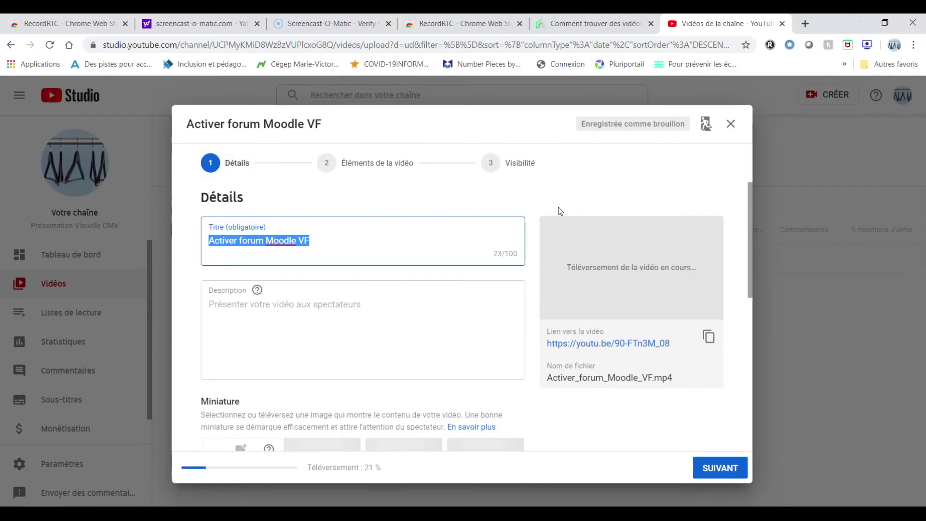
# Choose the generated "Créer un forum Moodle" image as the uploaded video's thumbnail.
pyautogui.click(339, 298)
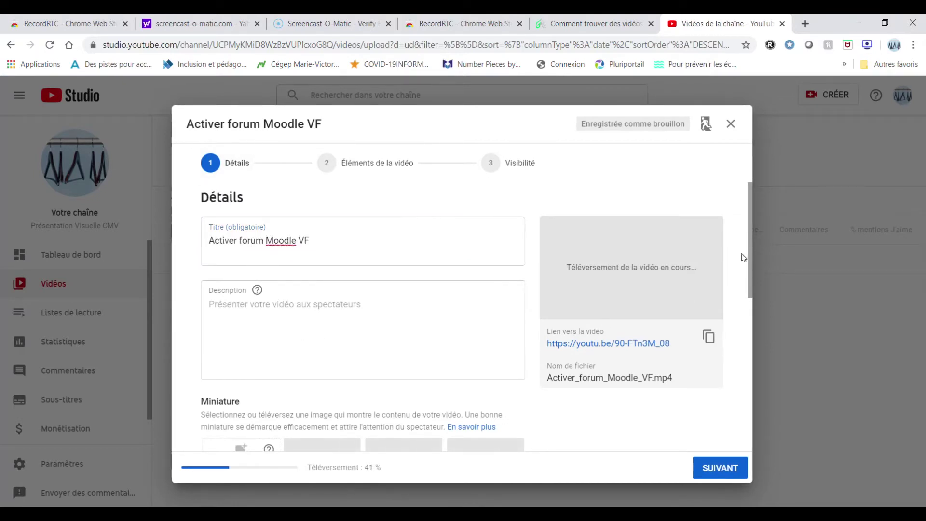
pyautogui.scroll(-2, 749, 284)
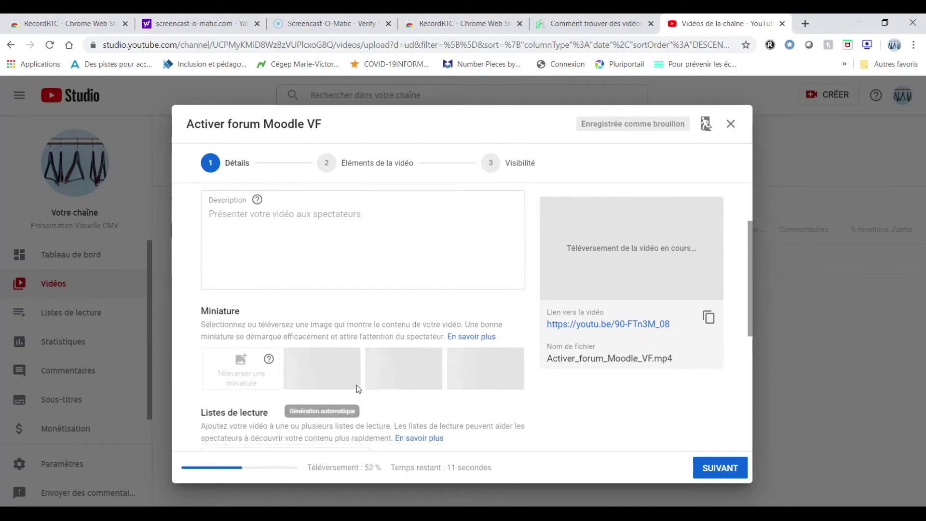
pyautogui.scroll(-3, 357, 389)
pyautogui.scroll(2, 290, 248)
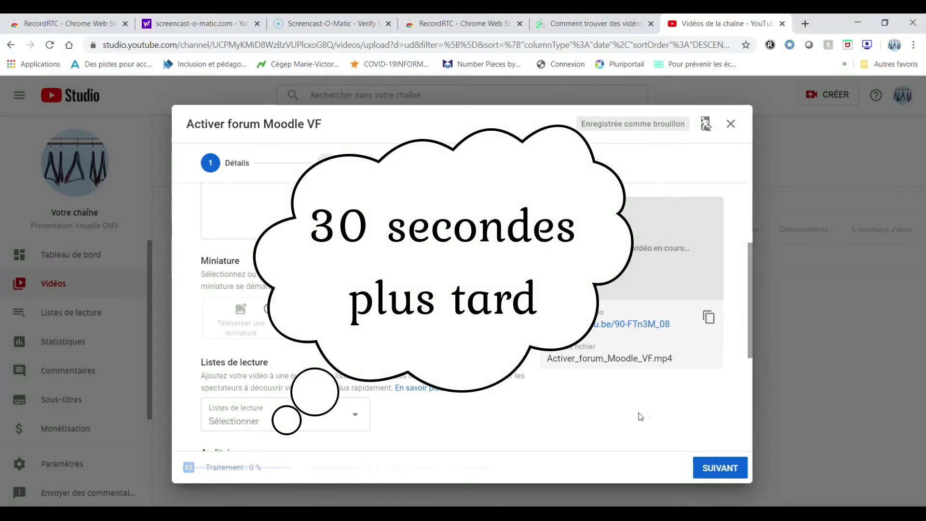
pyautogui.scroll(-1, 638, 413)
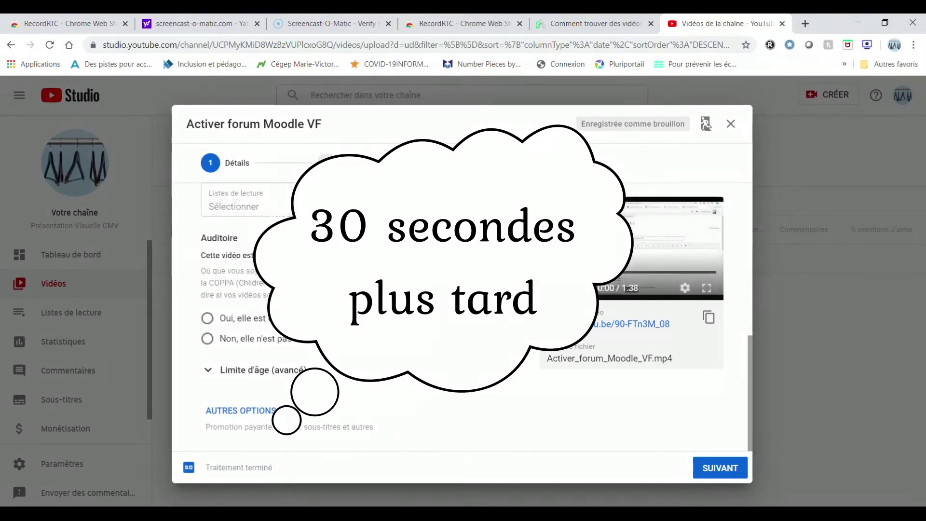
pyautogui.scroll(4, 465, 384)
pyautogui.scroll(2, 483, 397)
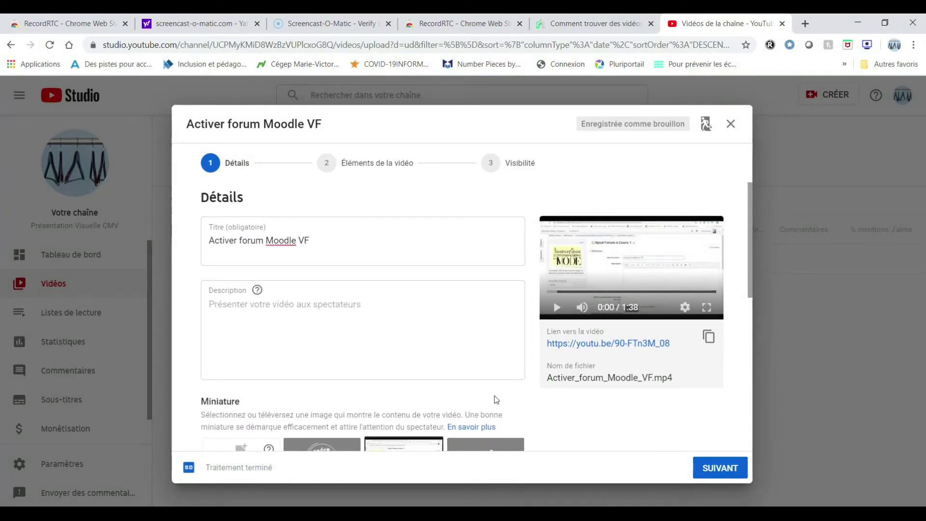
pyautogui.scroll(-1, 496, 399)
pyautogui.click(313, 402)
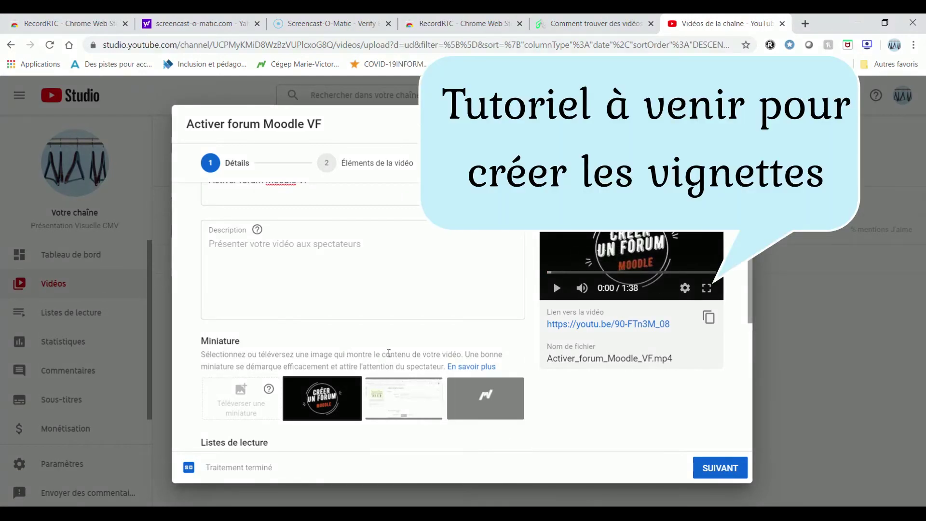
pyautogui.scroll(2, 454, 382)
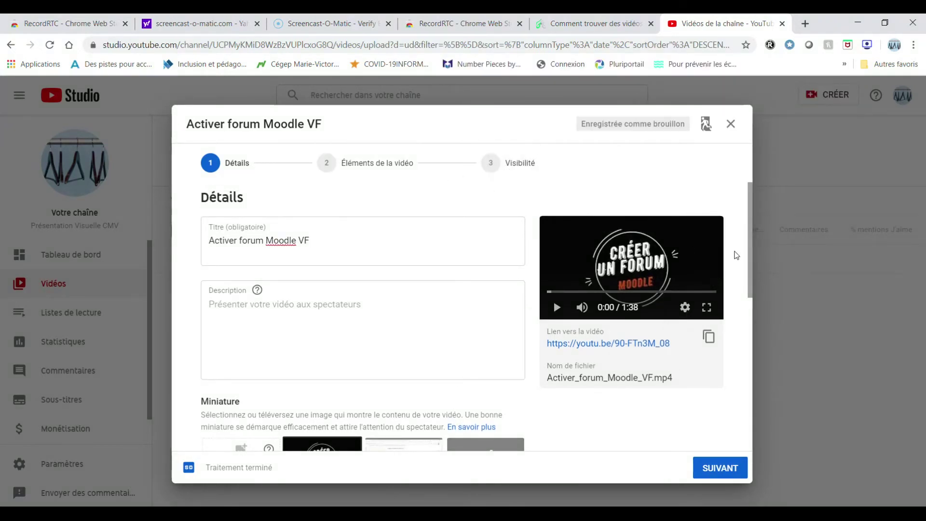
# Declare the video as made for children (Oui, elle est destinée aux enfants) and continue to the video elements stage.
pyautogui.scroll(-3, 713, 338)
pyautogui.click(731, 469)
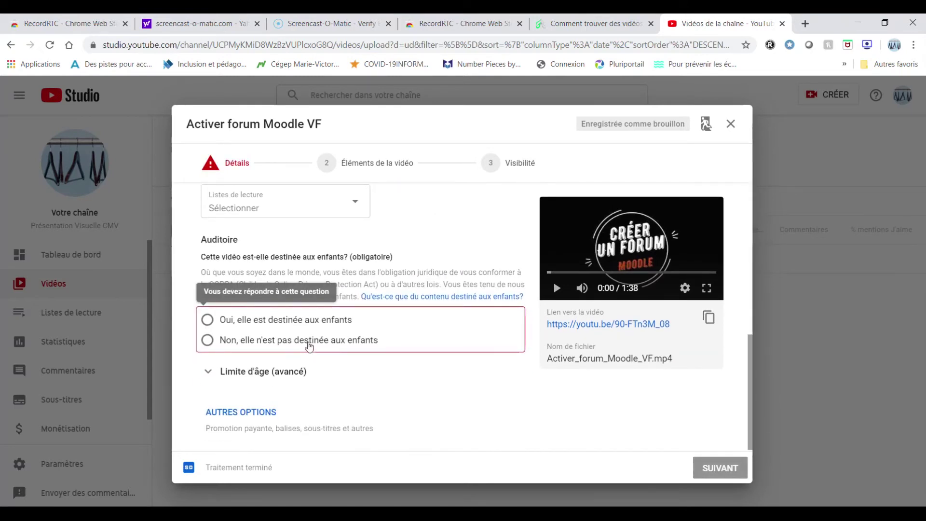
pyautogui.click(305, 342)
pyautogui.click(306, 323)
pyautogui.click(716, 465)
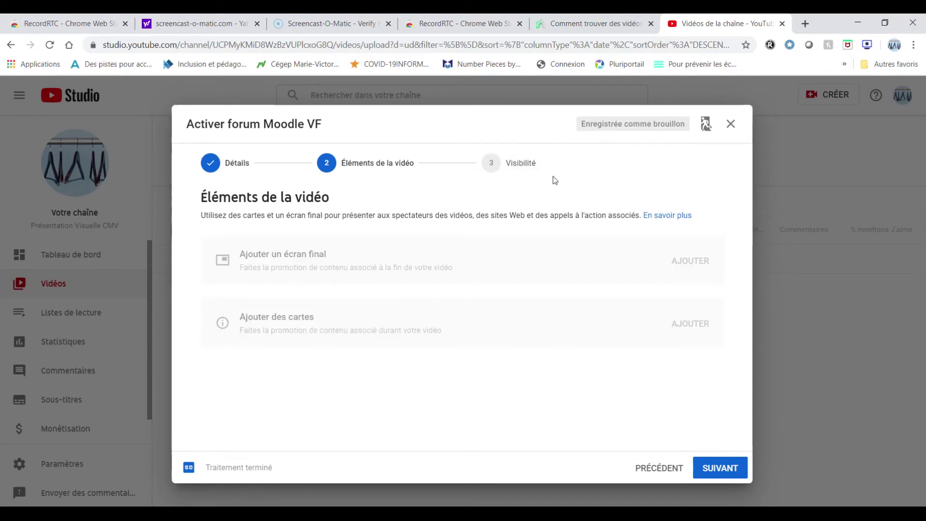
# Set the uploaded video's visibility to Non répertoriée and review the checks listed before publishing.
pyautogui.click(515, 164)
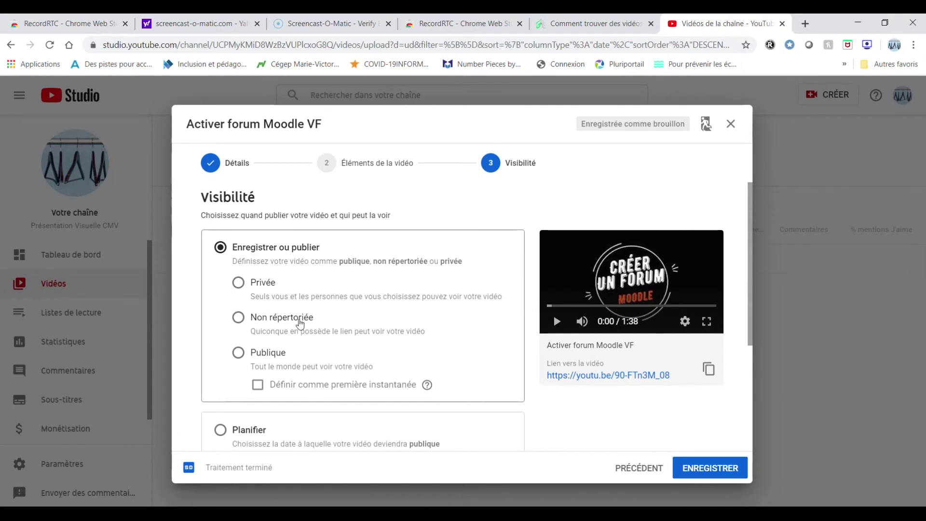
pyautogui.scroll(-1, 280, 294)
pyautogui.click(250, 262)
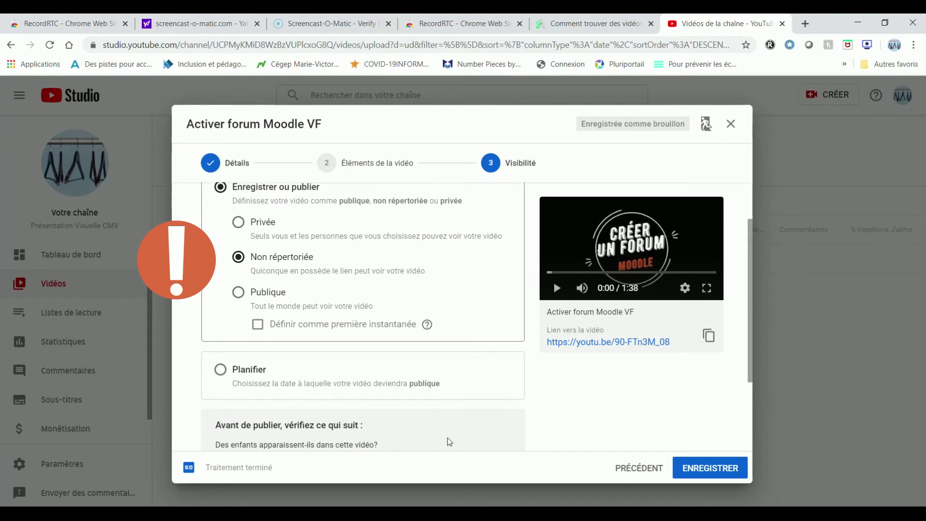
pyautogui.scroll(-2, 473, 383)
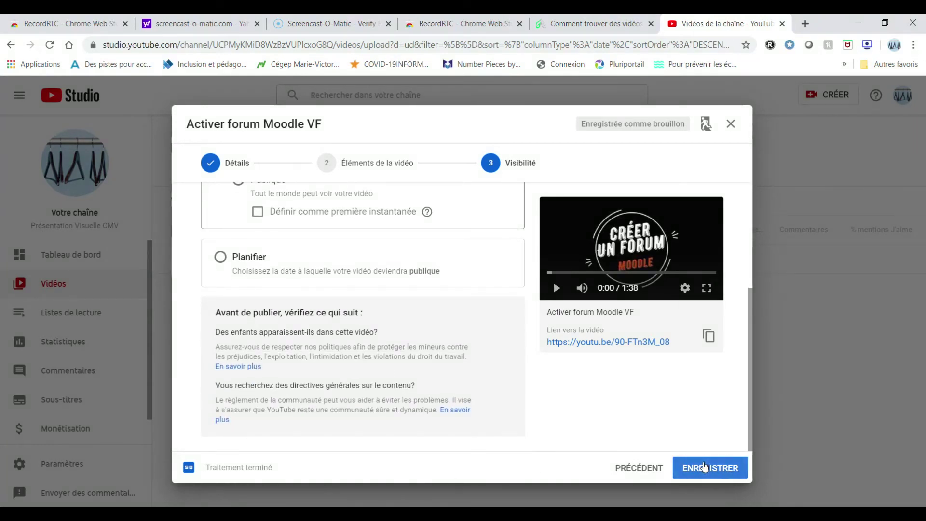
# Save the video with its visibility setting, copy its share link and close the publication dialog.
pyautogui.click(704, 467)
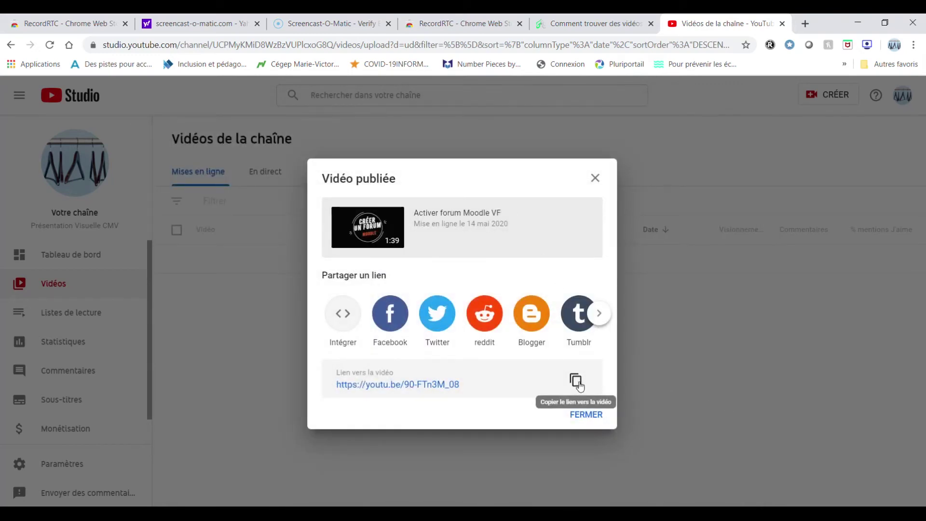
pyautogui.click(578, 385)
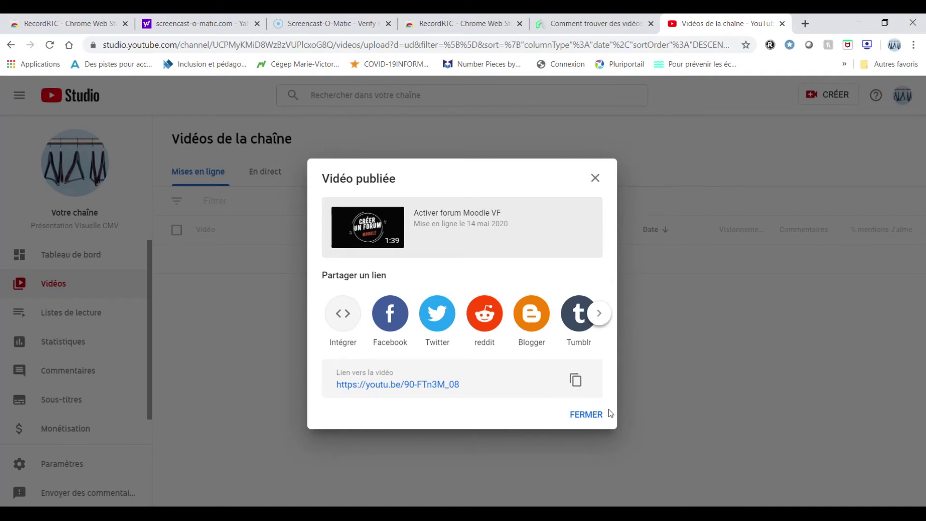
pyautogui.click(595, 177)
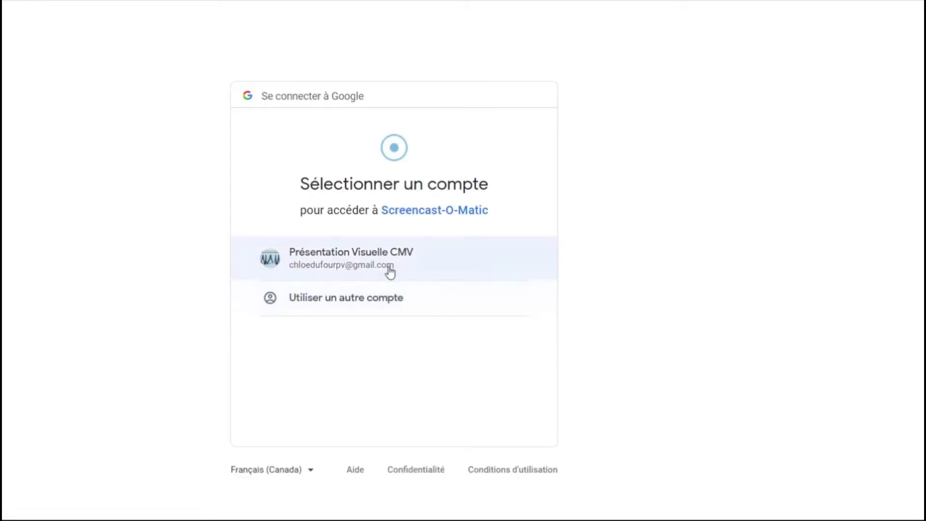
# Authorize Screencast-O-Matic to manage the Présentation Visuelle CMV channel's YouTube videos through its Google account.
pyautogui.click(391, 269)
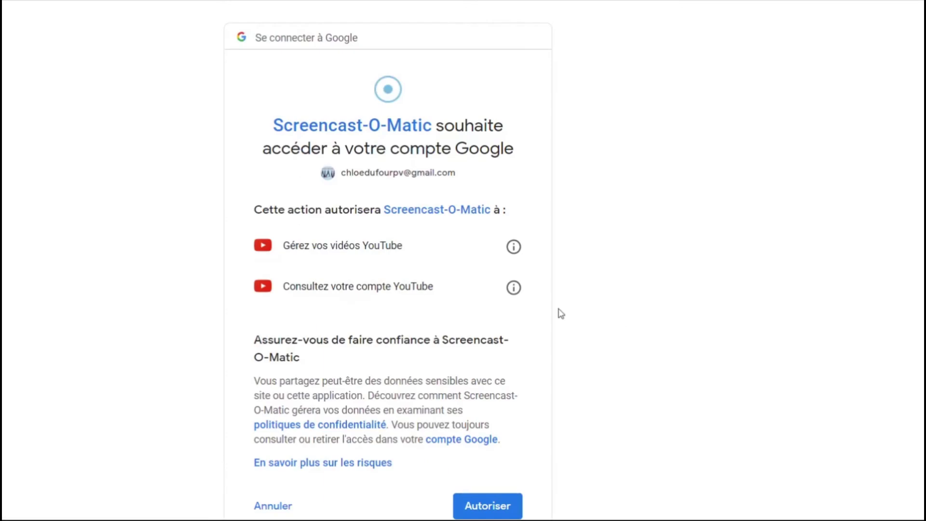
pyautogui.click(496, 499)
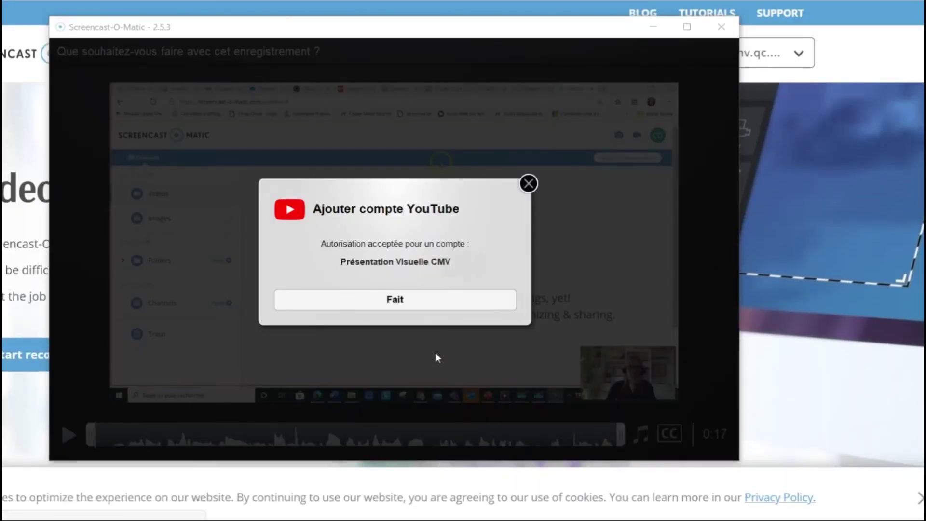
pyautogui.click(431, 304)
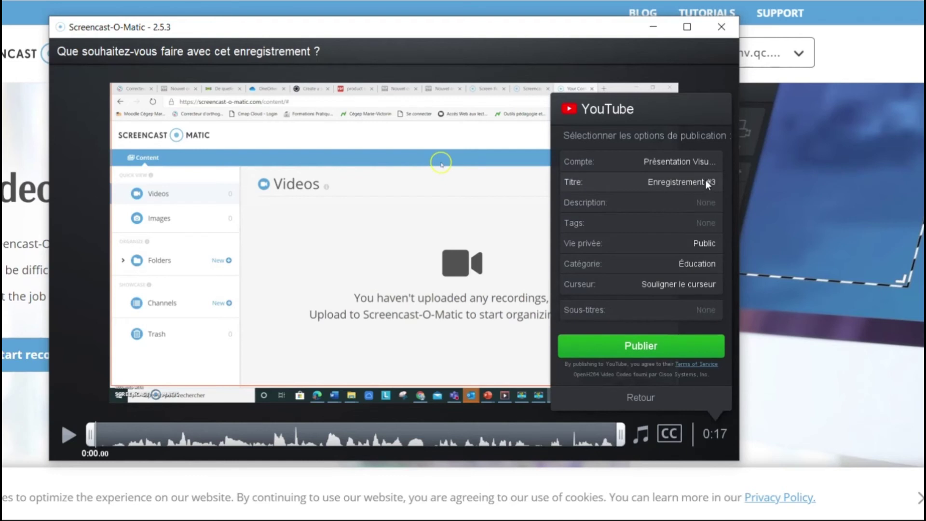
# Title the recording Test_screnncastomatic and set its privacy to Non listé in the YouTube publishing options.
pyautogui.click(673, 178)
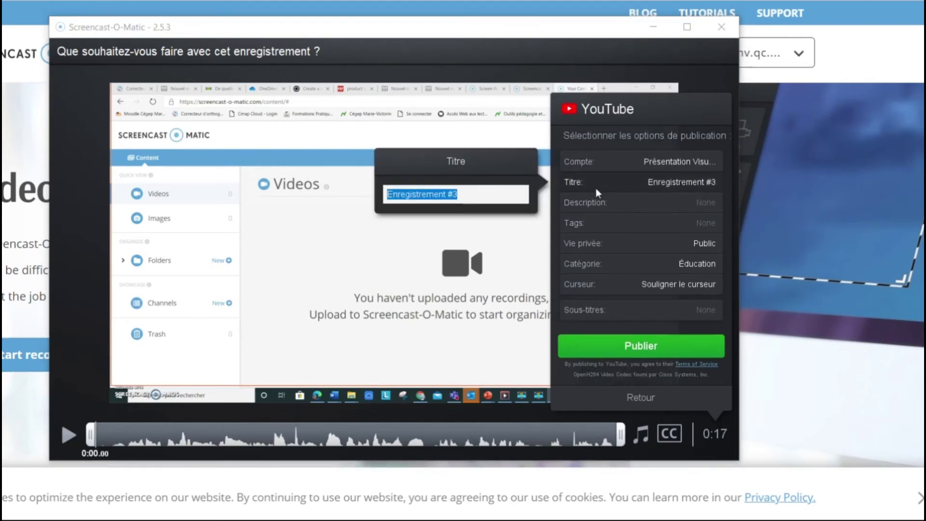
pyautogui.write('Test')
pyautogui.press('BackSpace')
pyautogui.write('_')
pyautogui.press('BackSpace')
pyautogui.write('t_screnn')
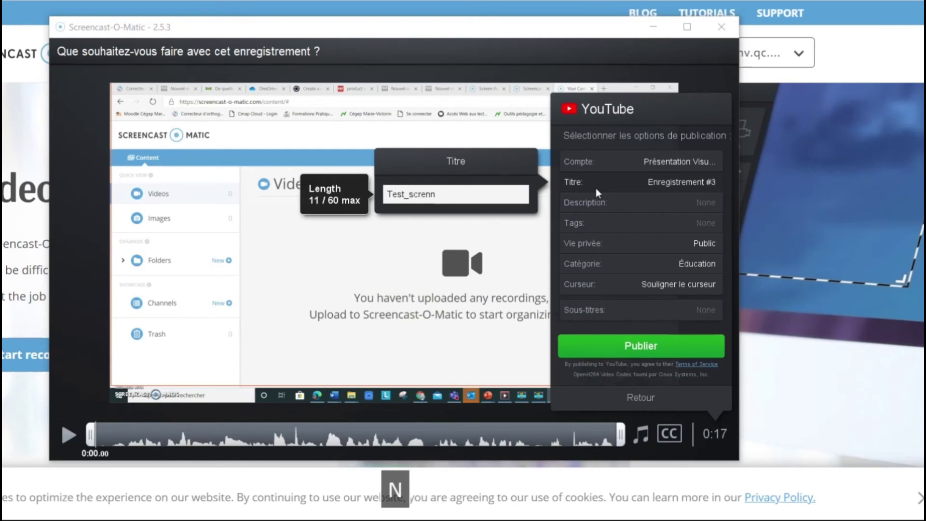
pyautogui.write('ca')
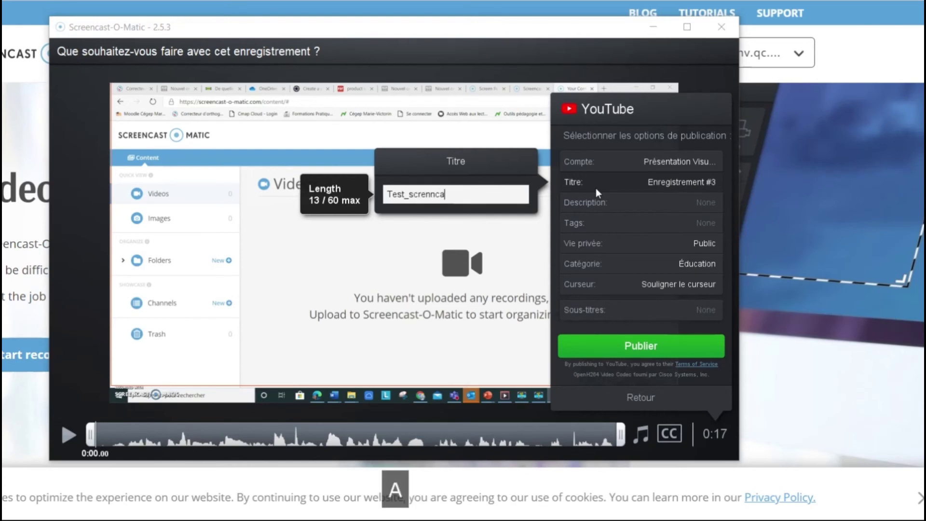
pyautogui.write('stomatic')
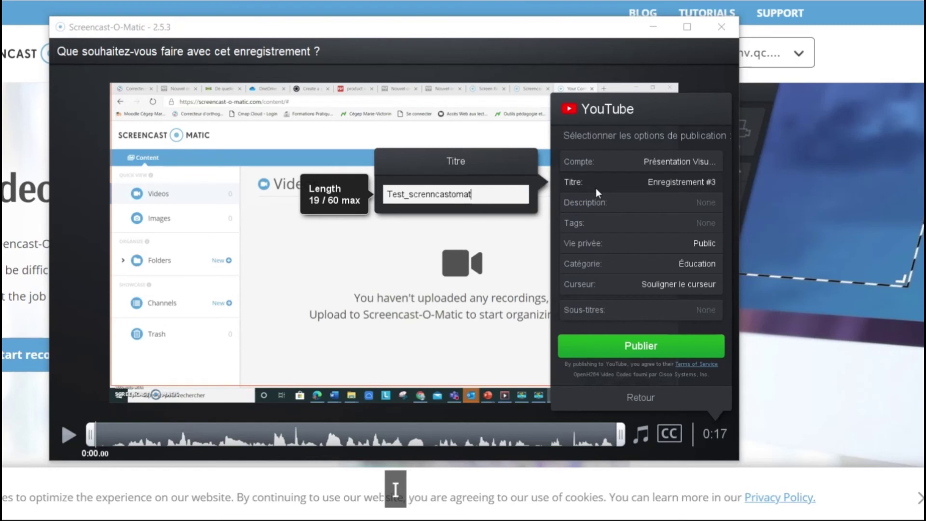
pyautogui.press('Return')
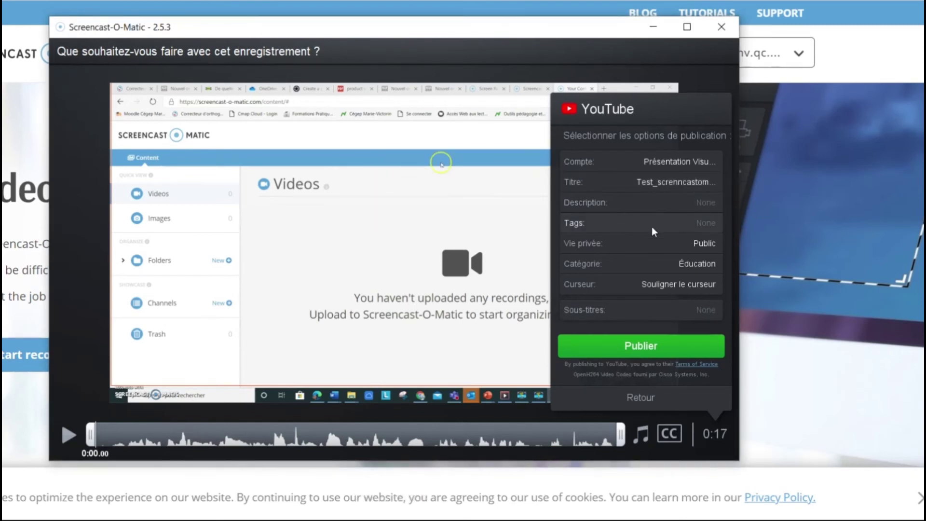
pyautogui.click(702, 243)
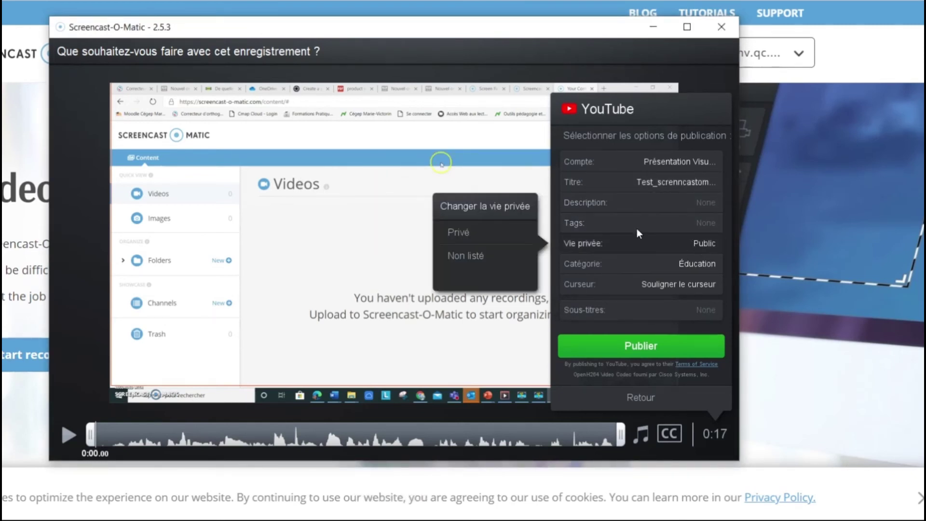
pyautogui.click(473, 254)
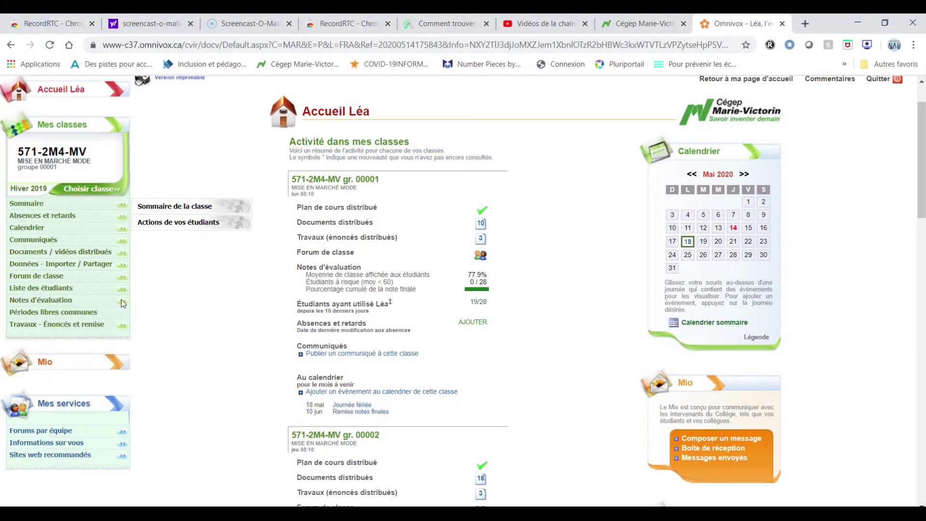
# Switch to Léa in Omnivox and start adding a distributed document of the type Distribuer du contenu vidéo.
pyautogui.moveTo(81, 327)
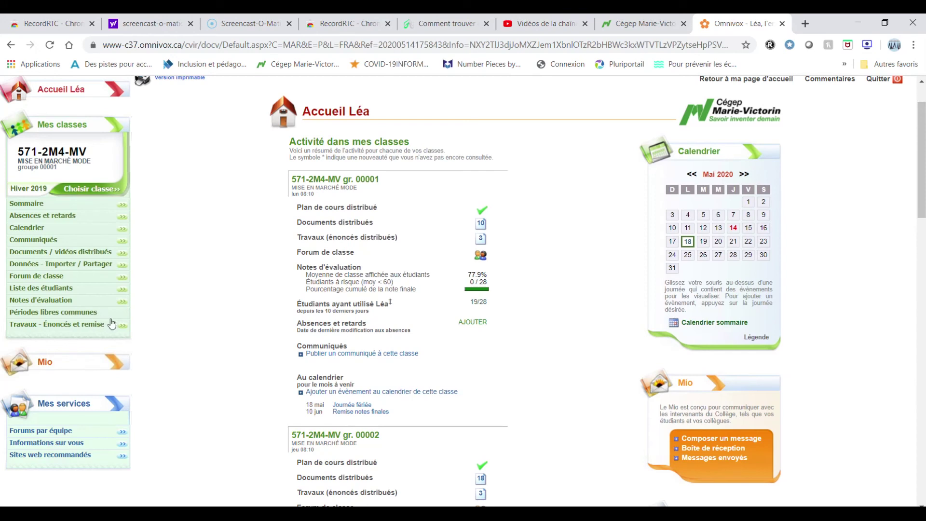
pyautogui.moveTo(124, 276)
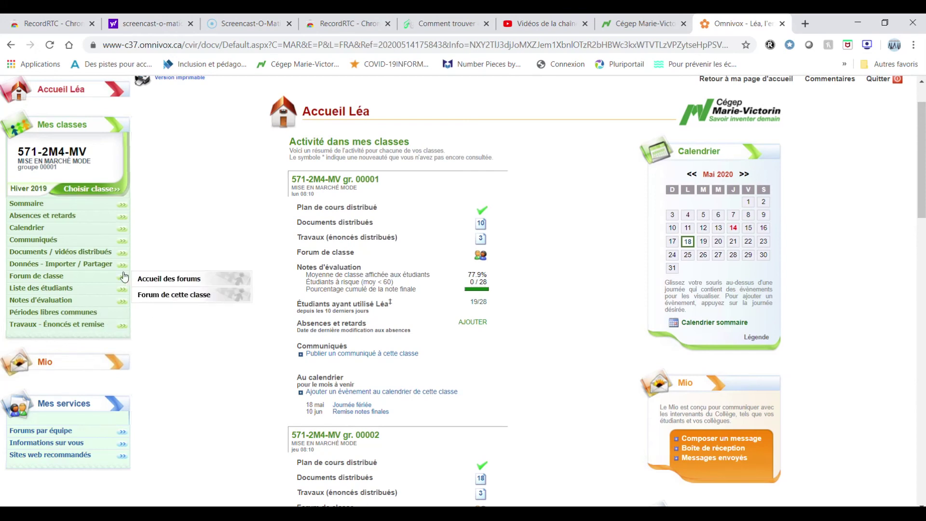
pyautogui.click(100, 252)
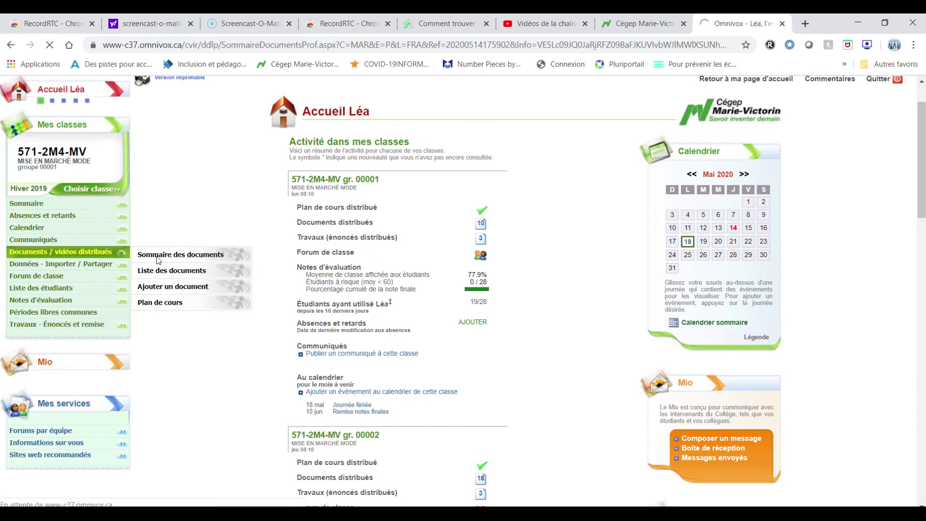
pyautogui.click(414, 416)
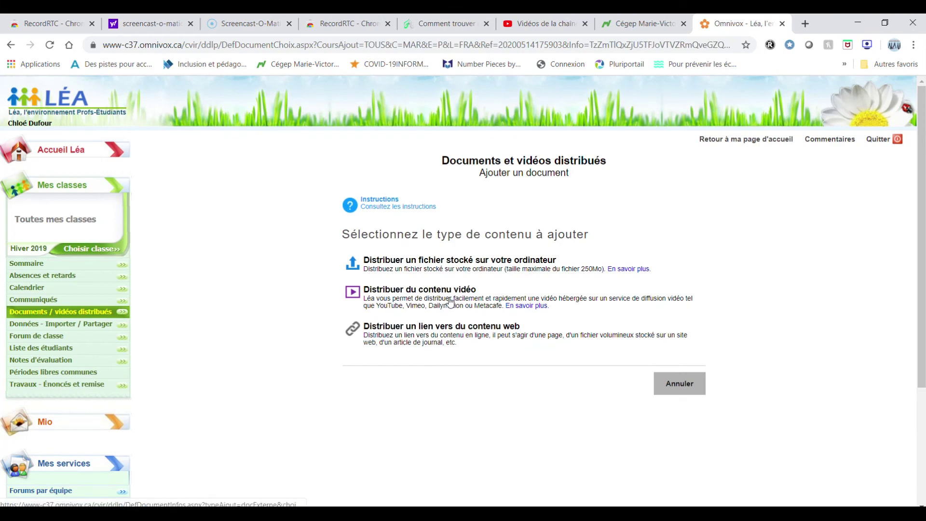
pyautogui.click(447, 296)
# Enter Démostration as the video document's title and activate the resource address field.
pyautogui.click(430, 310)
pyautogui.write('Démostration')
pyautogui.scroll(-6, 429, 302)
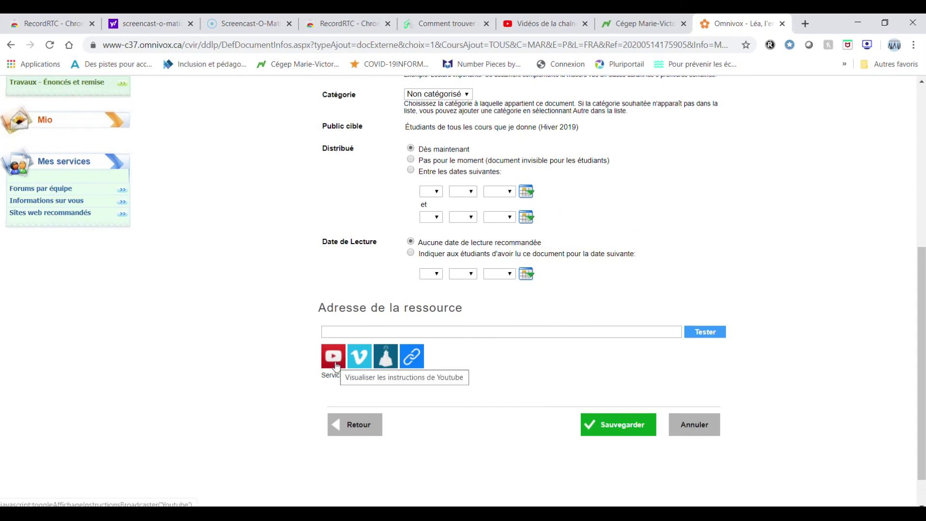
pyautogui.click(340, 330)
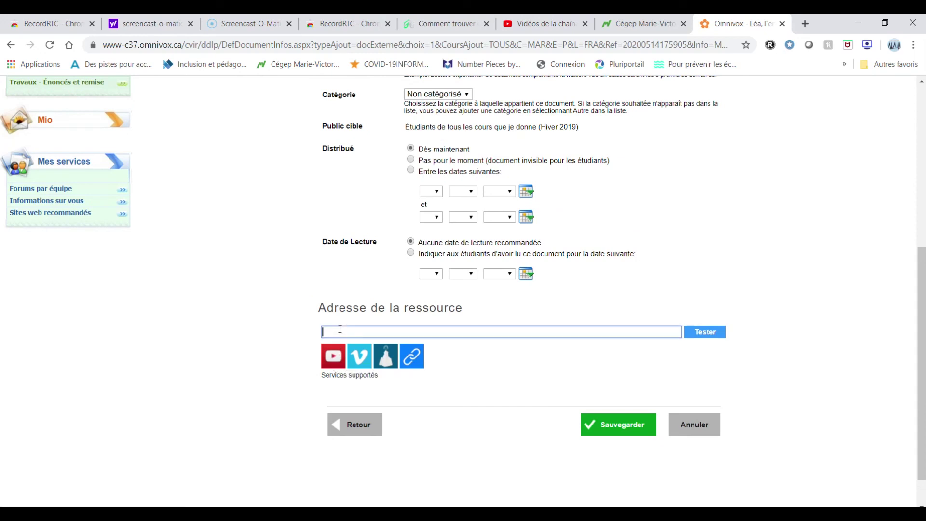